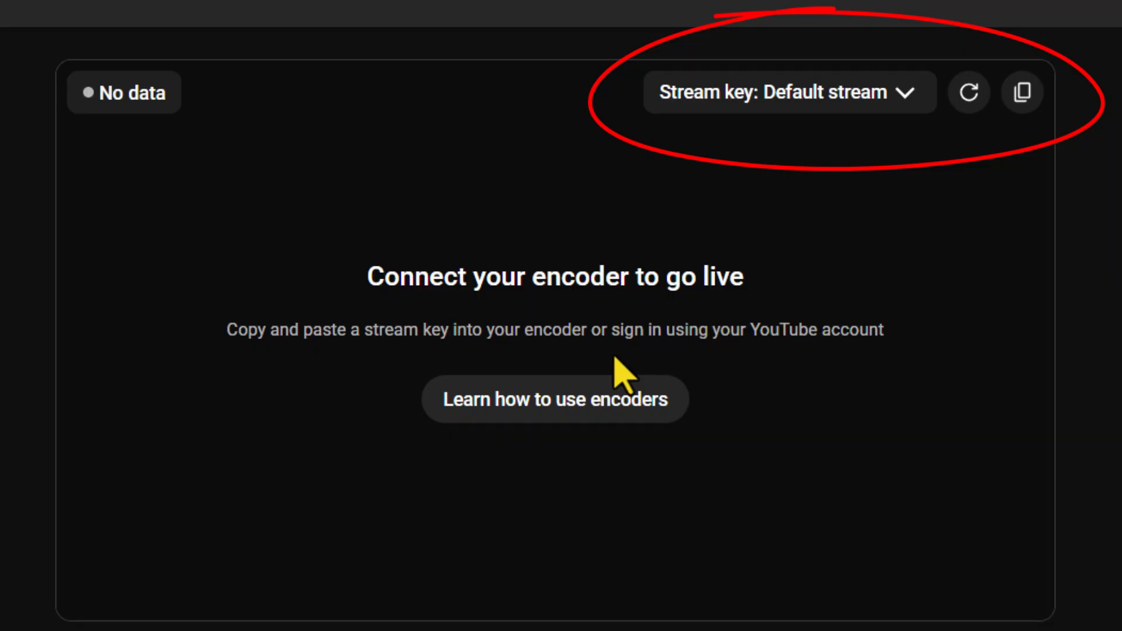
Copy the Default stream key from YouTube Studio's live streaming page
click(1024, 100)
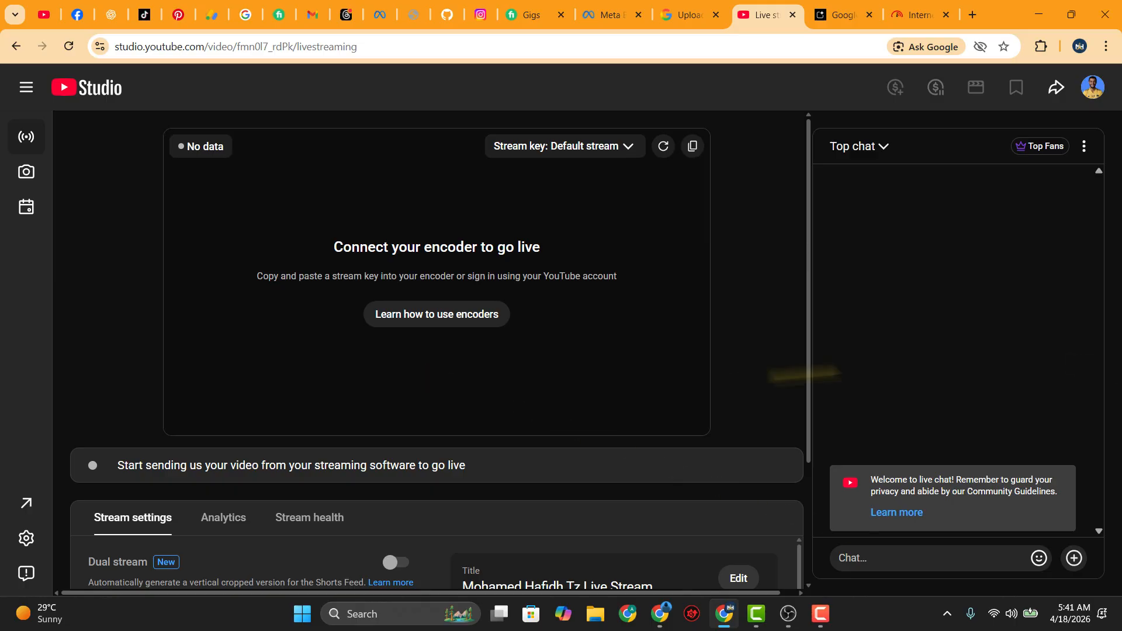
Bring OBS forward and open Settings on the Stream page, currently set to Twitch
mouse_move(789, 617)
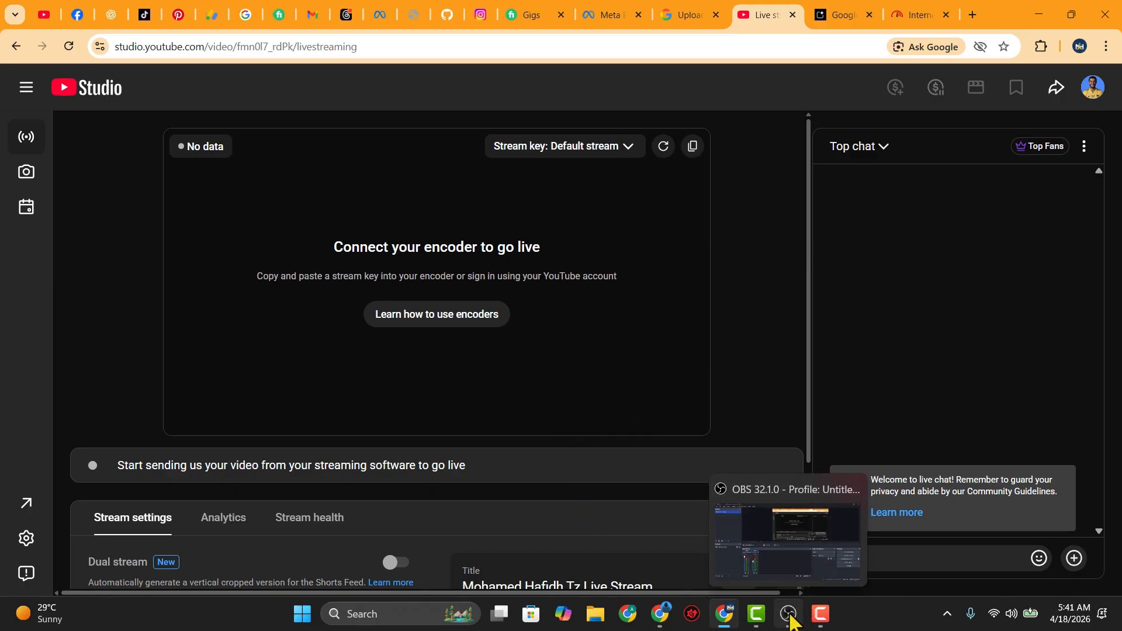
click(789, 616)
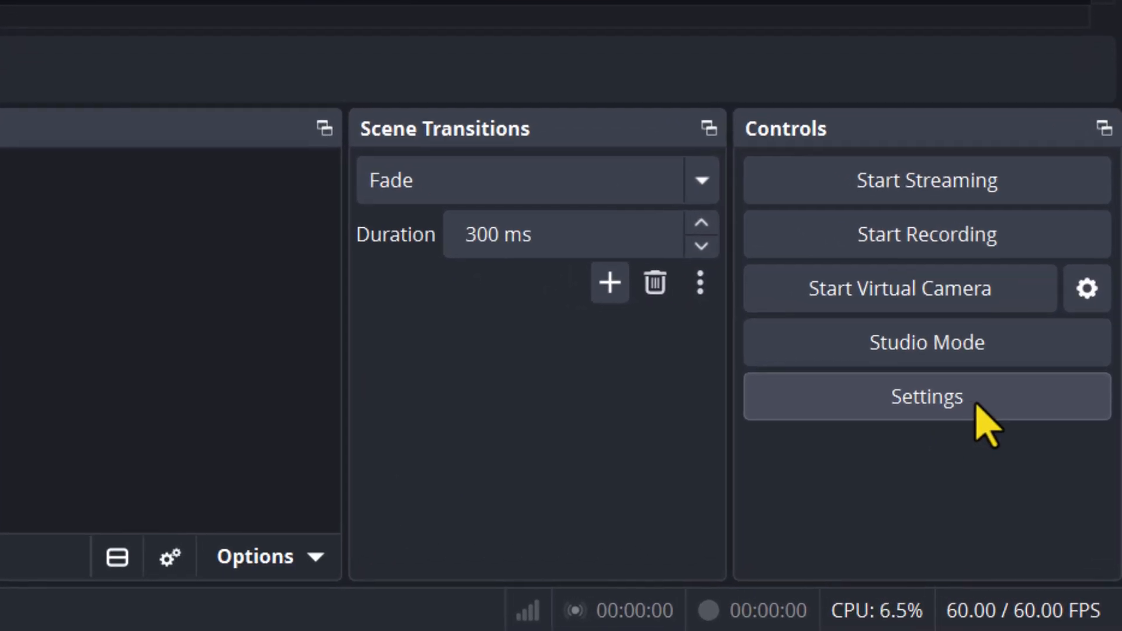
click(975, 402)
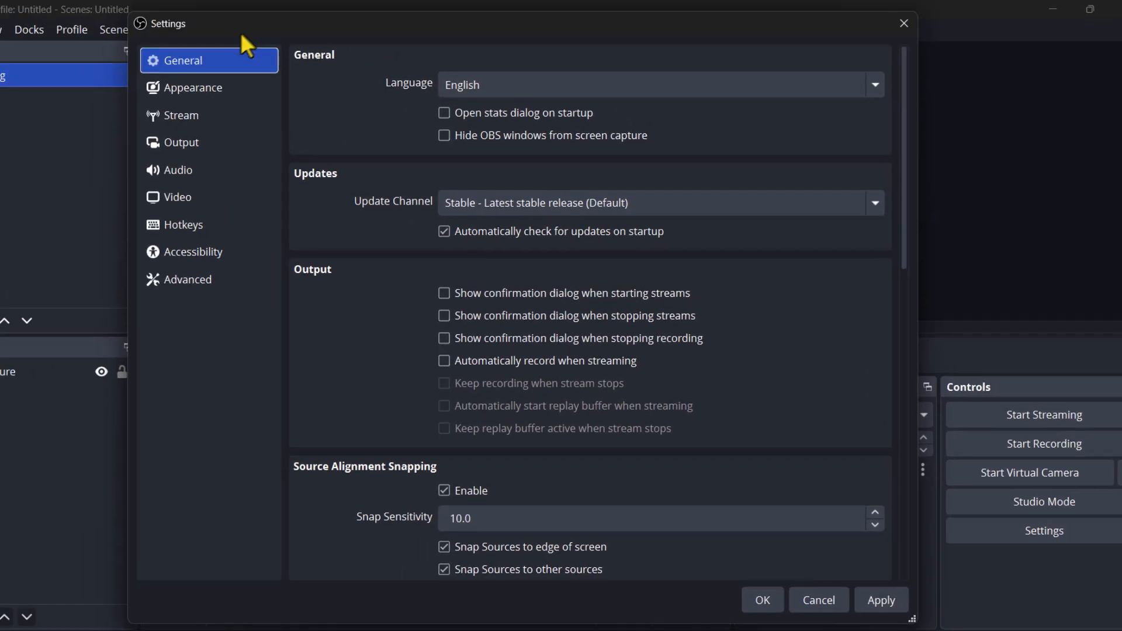
click(247, 26)
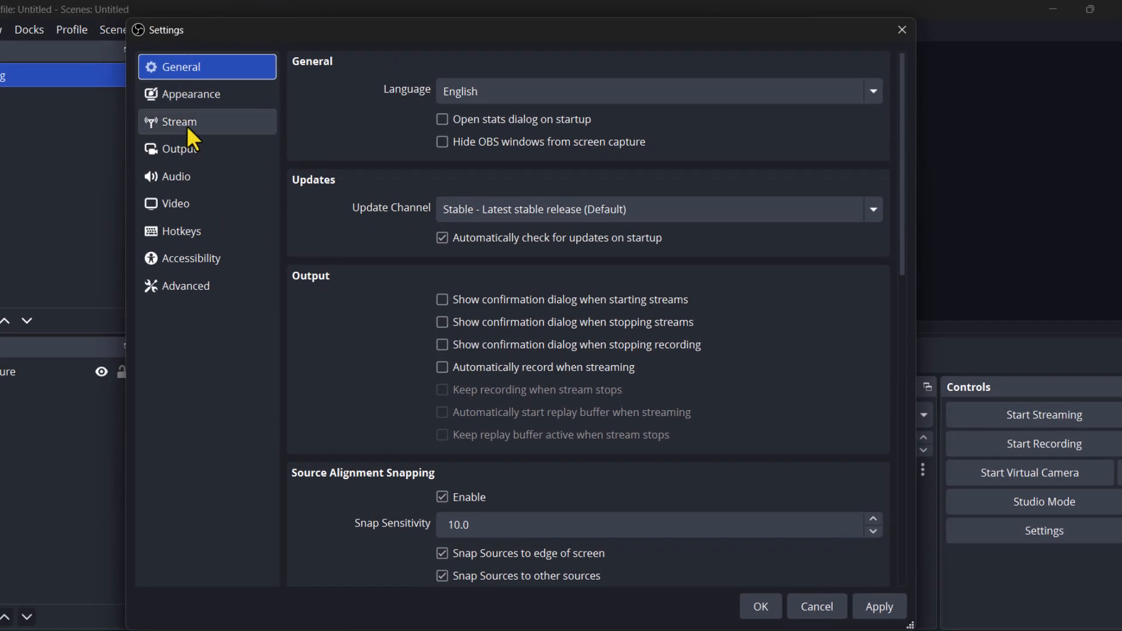
click(192, 123)
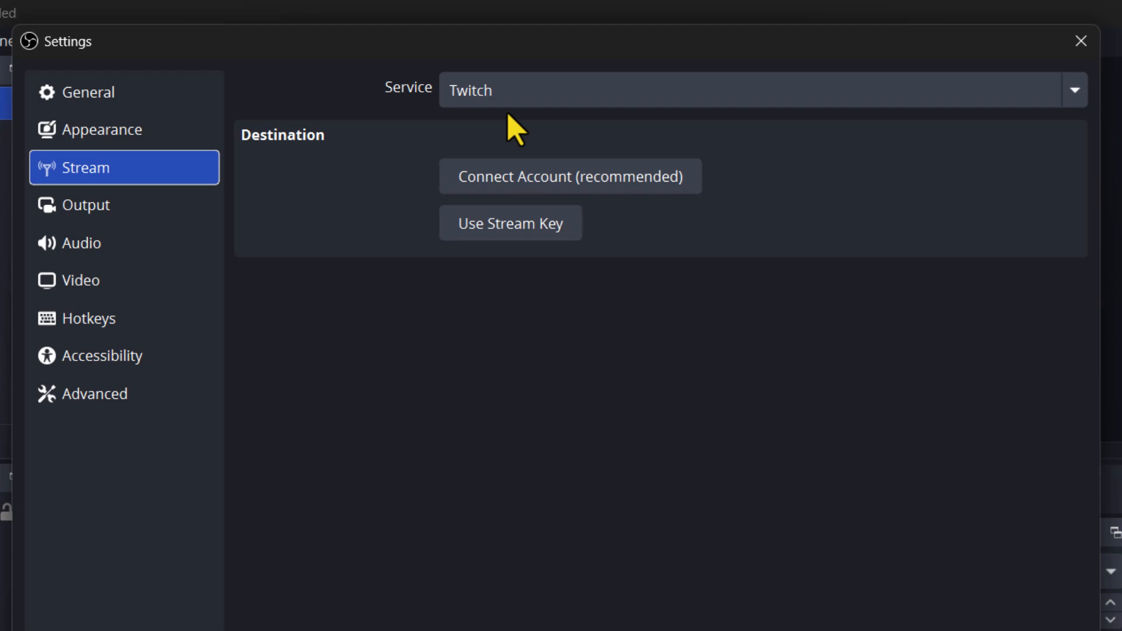
Set the service to YouTube - RTMPS and choose Use Stream Key (advanced)
click(1074, 93)
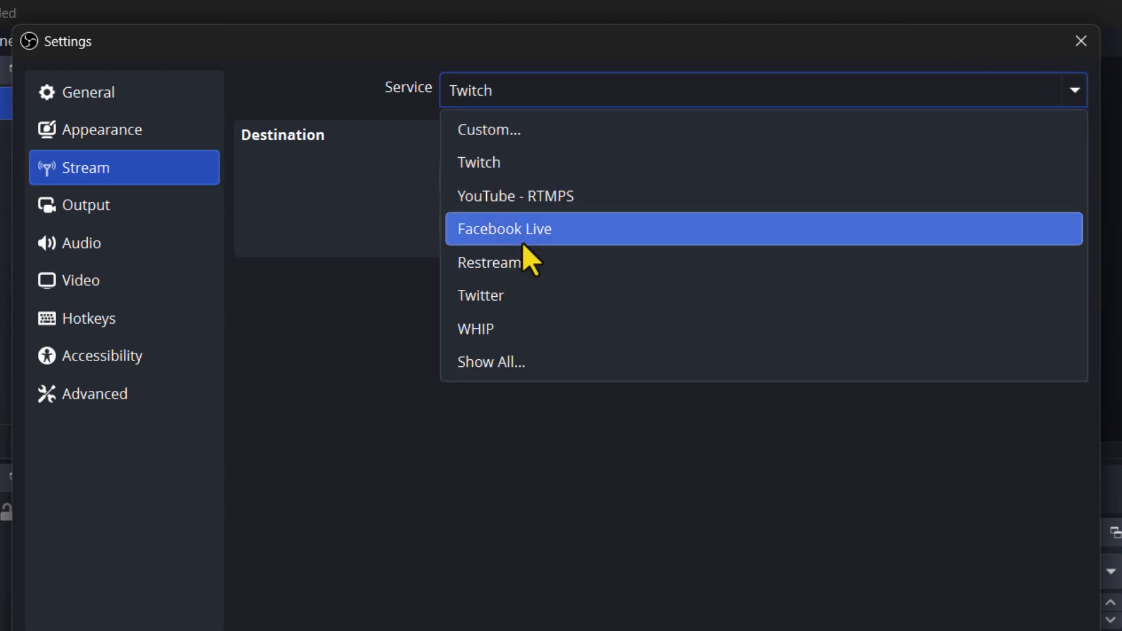
click(550, 196)
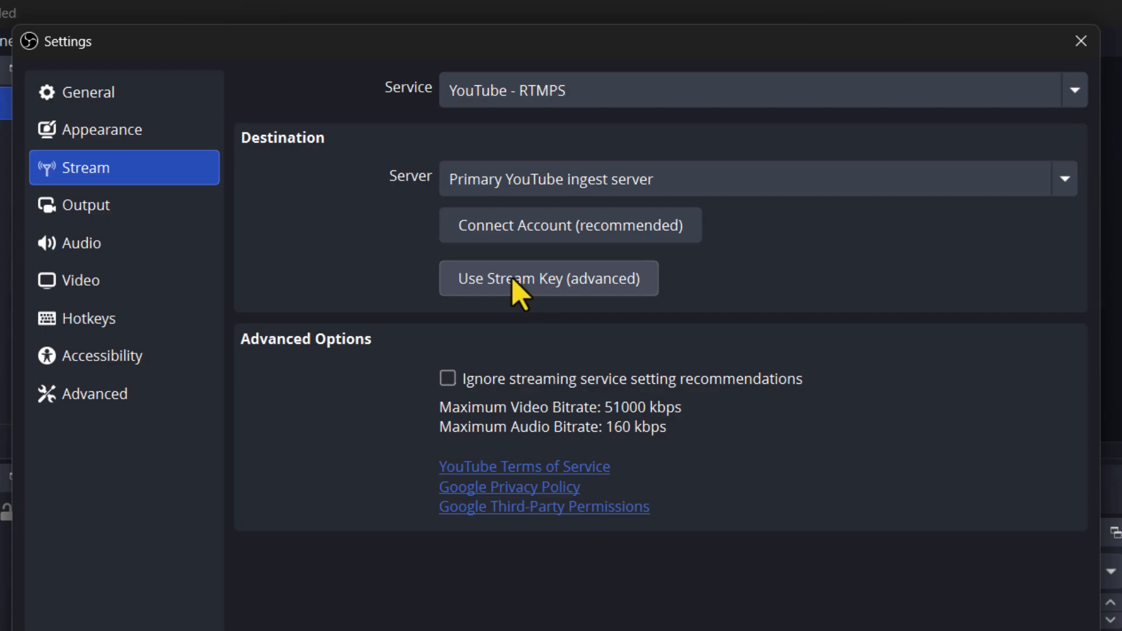
click(512, 277)
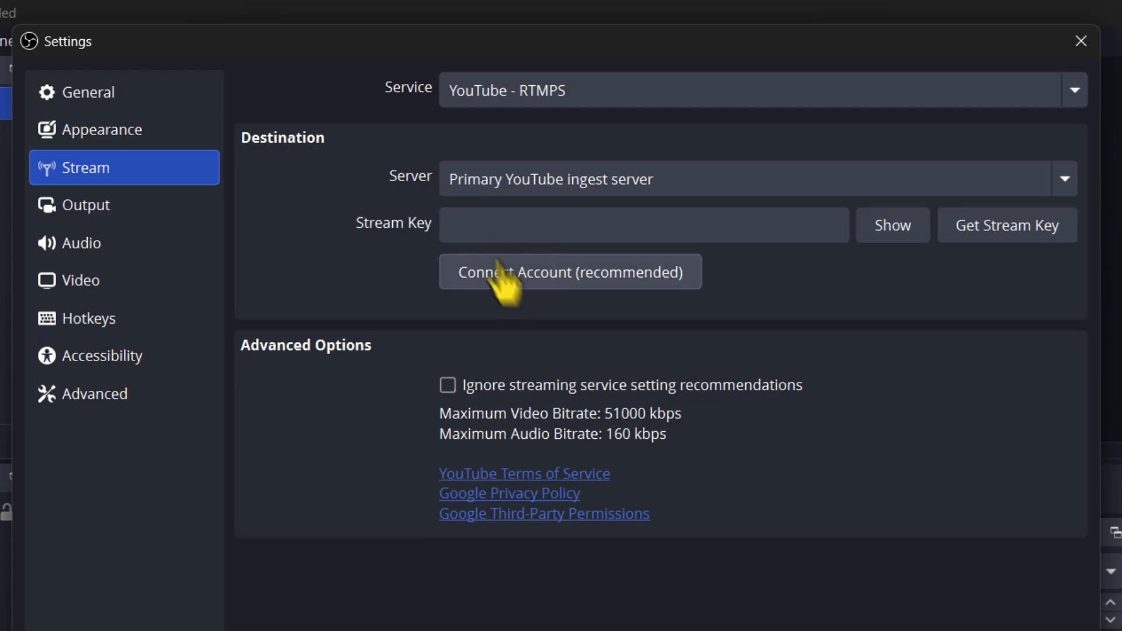
Paste the YouTube stream key into the Stream Key field, then apply and close Settings
click(486, 228)
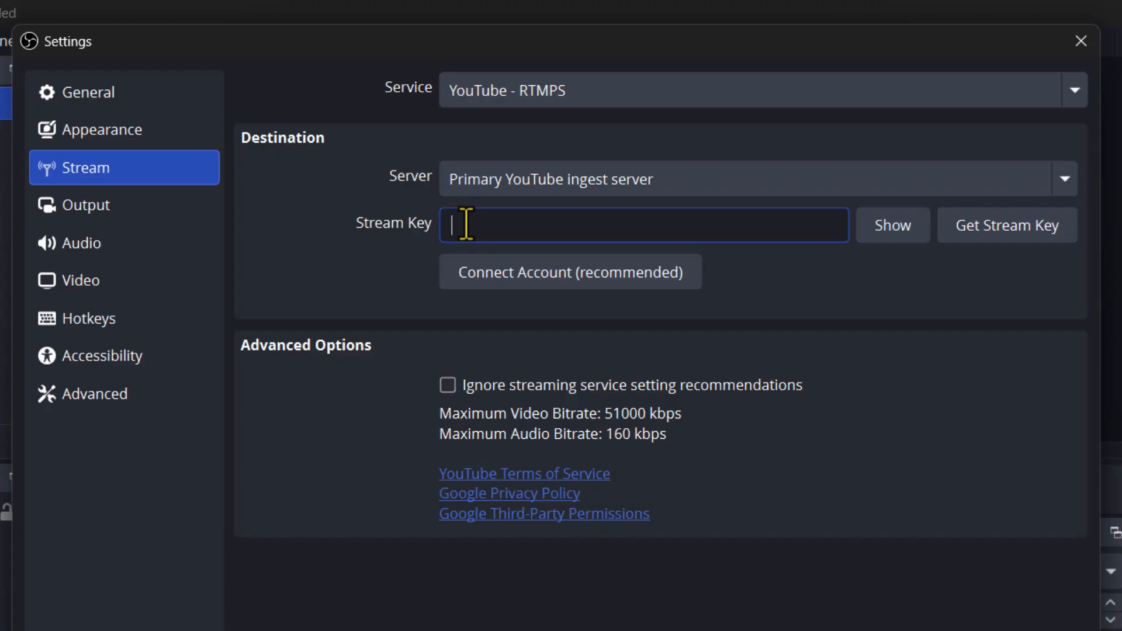
key(ctrl+v)
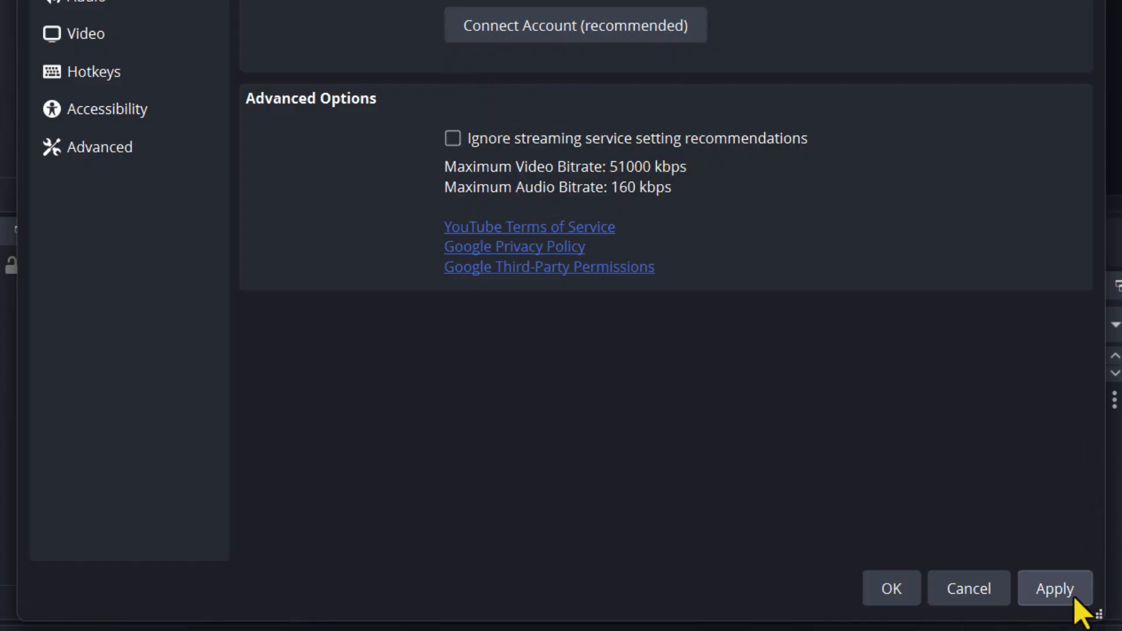
click(1074, 600)
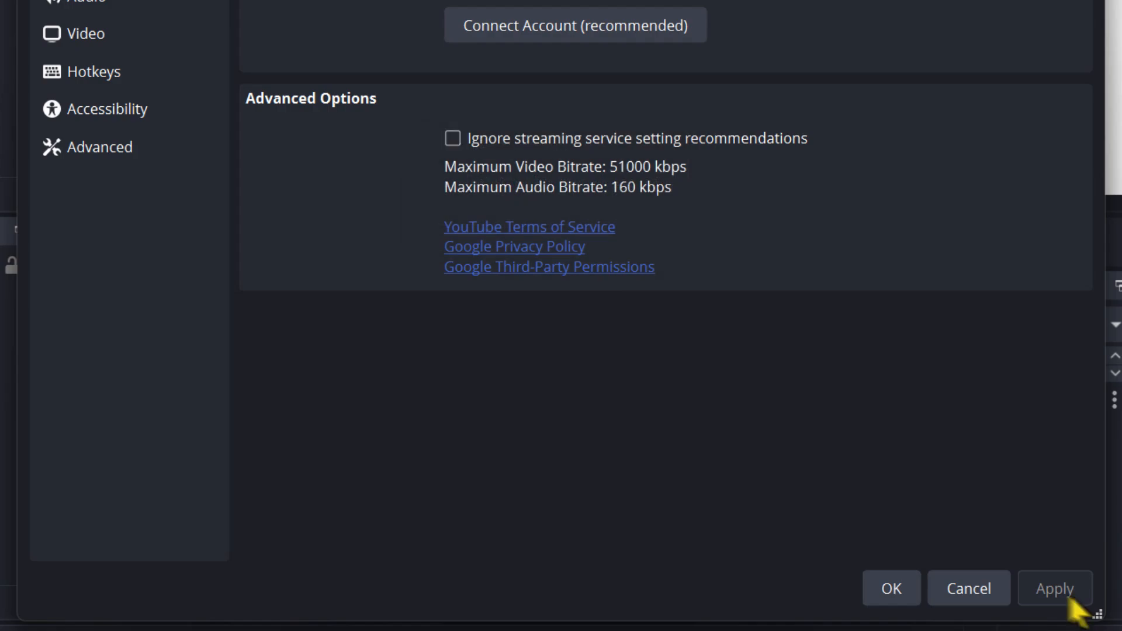
click(892, 592)
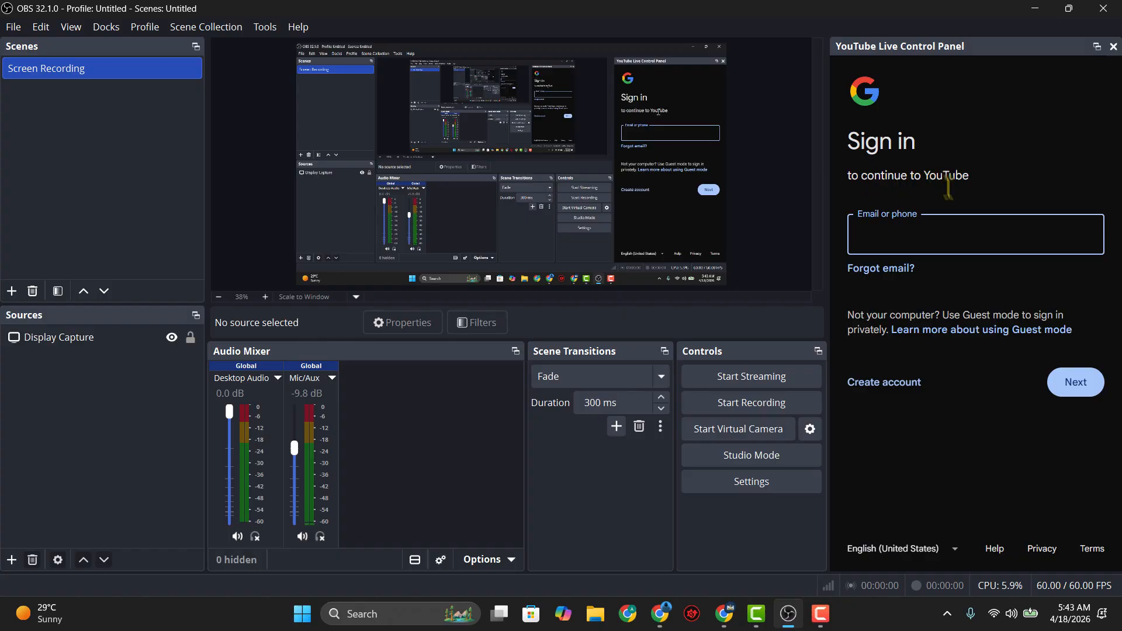
Enter the Google account's e-mail in the YouTube Live Control Panel sign-in and continue
click(979, 240)
click(910, 243)
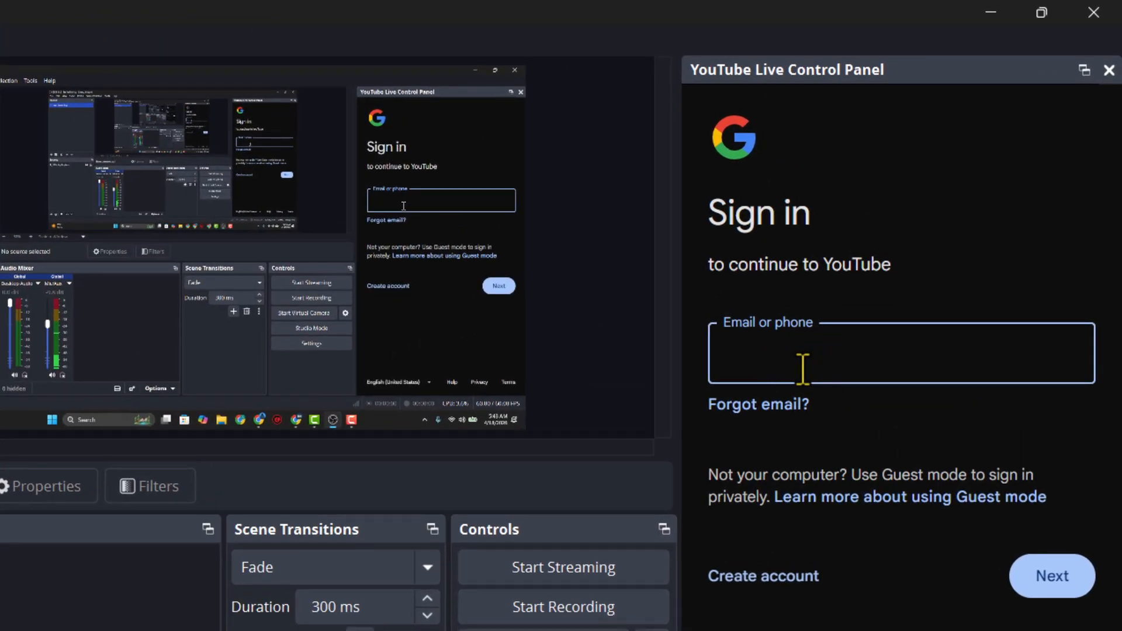
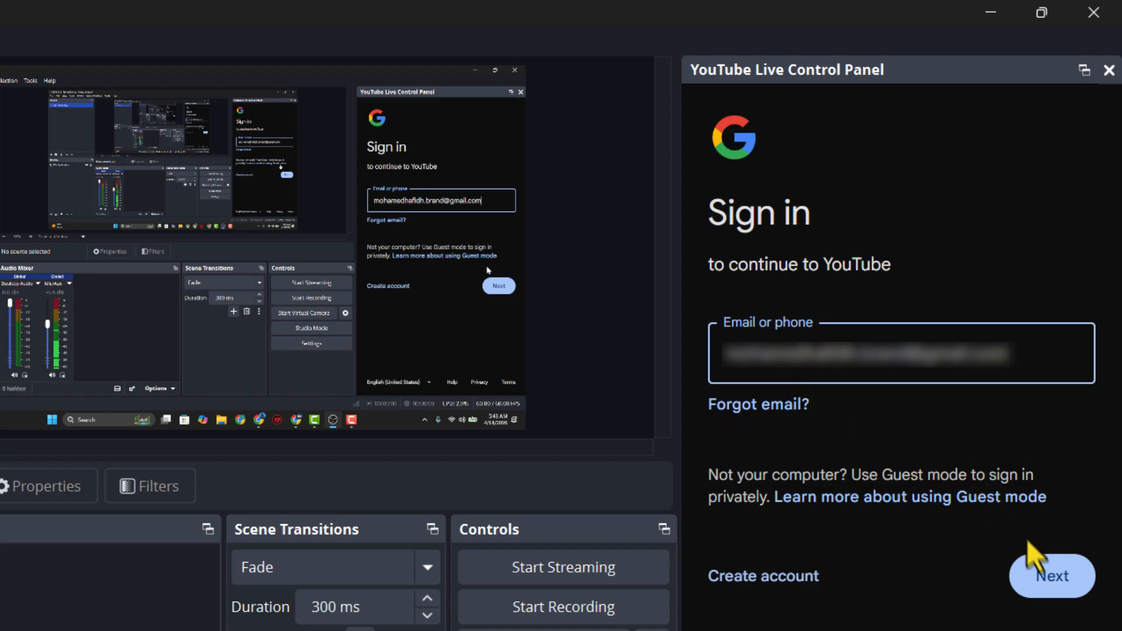
click(1043, 574)
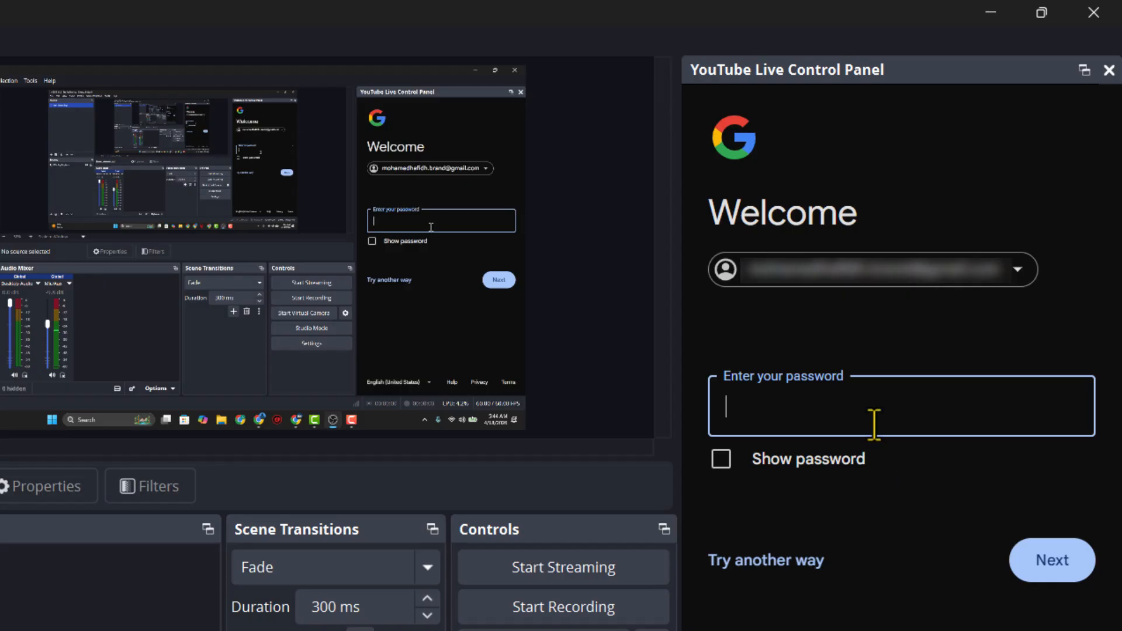
Sign in with a passkey via Try another way, confirming with the Windows Hello PIN
click(874, 421)
click(797, 559)
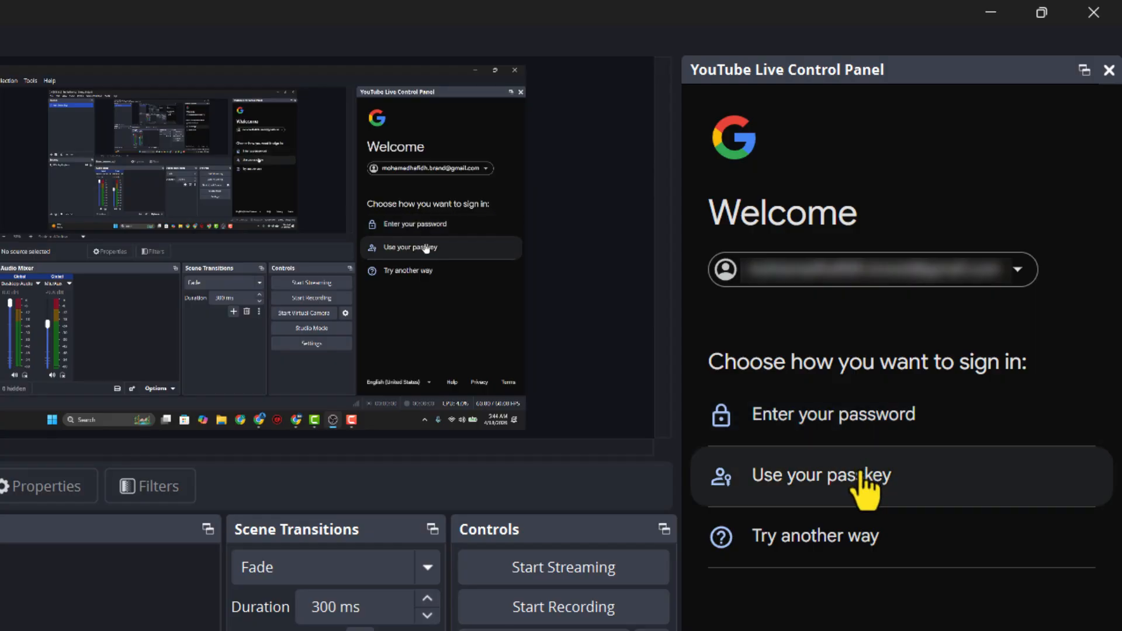
click(860, 464)
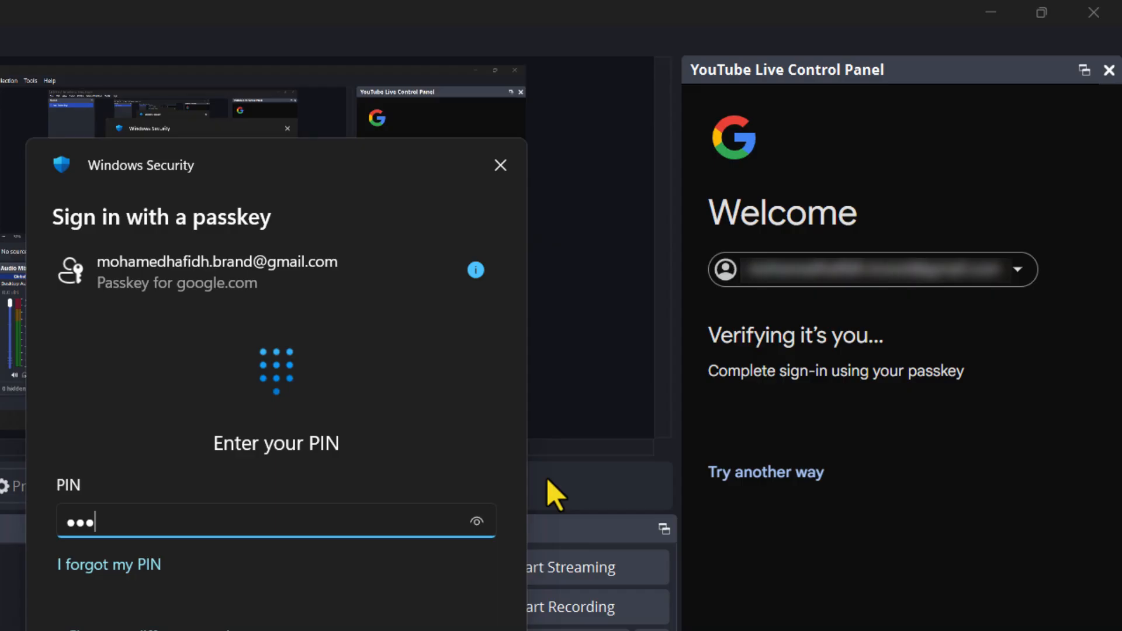
key(Return)
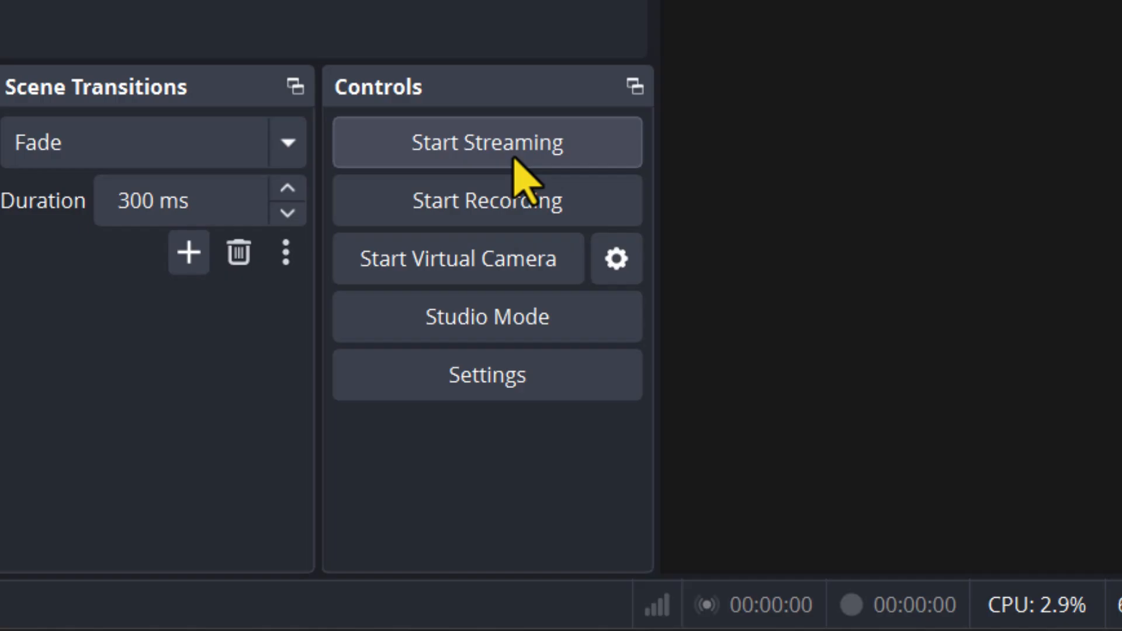
Start Streaming in OBS, then switch to the YouTube Studio live page in Chrome
click(515, 157)
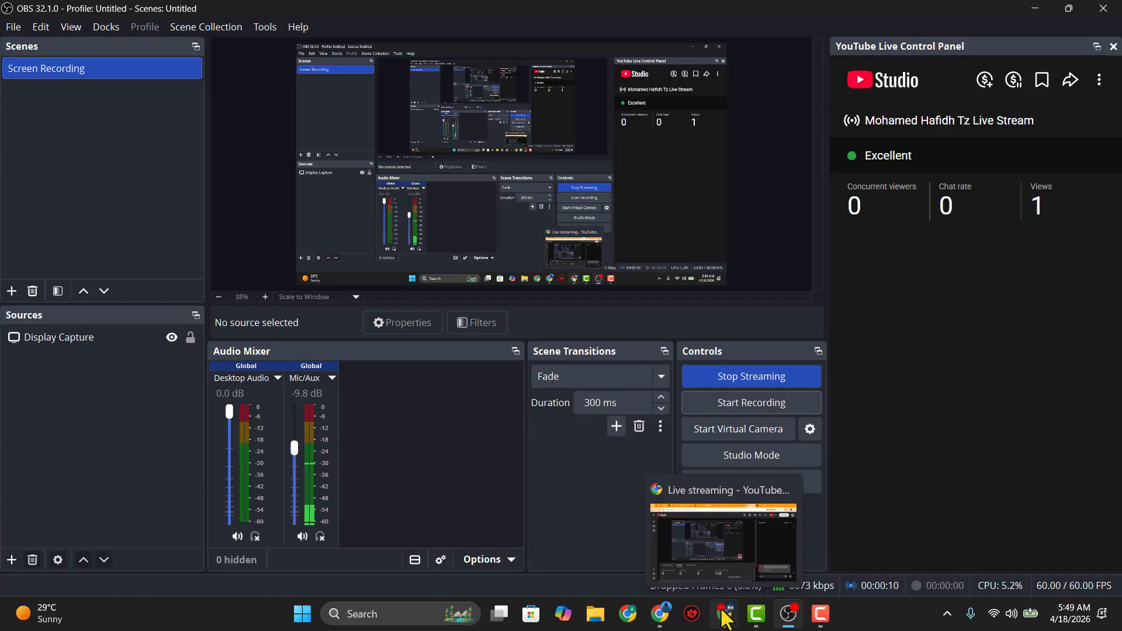
click(723, 610)
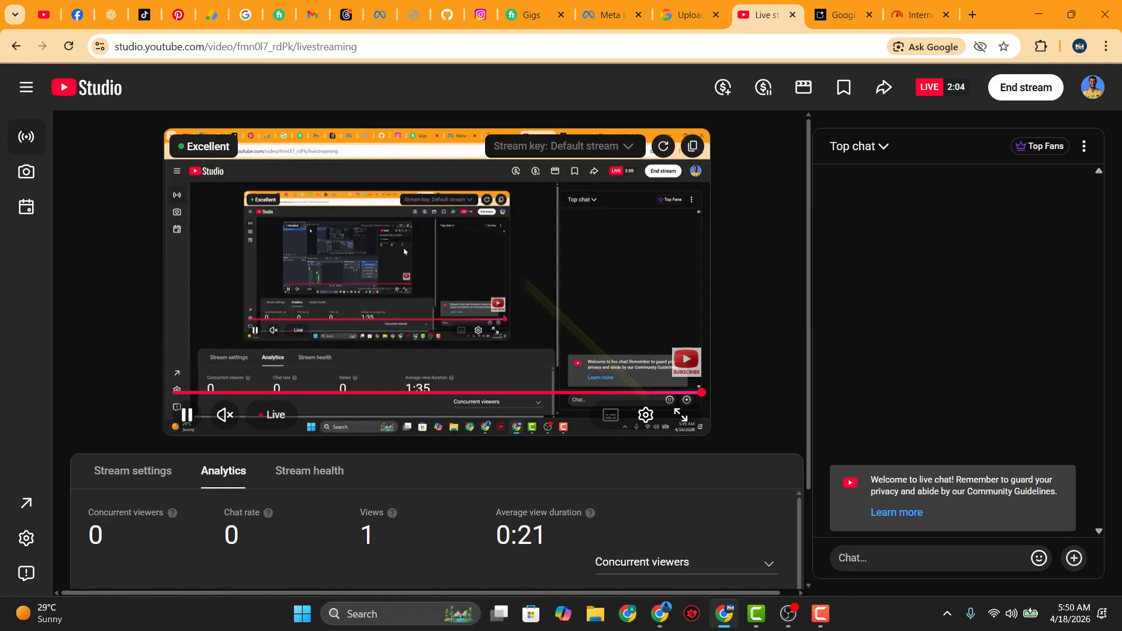
click(788, 613)
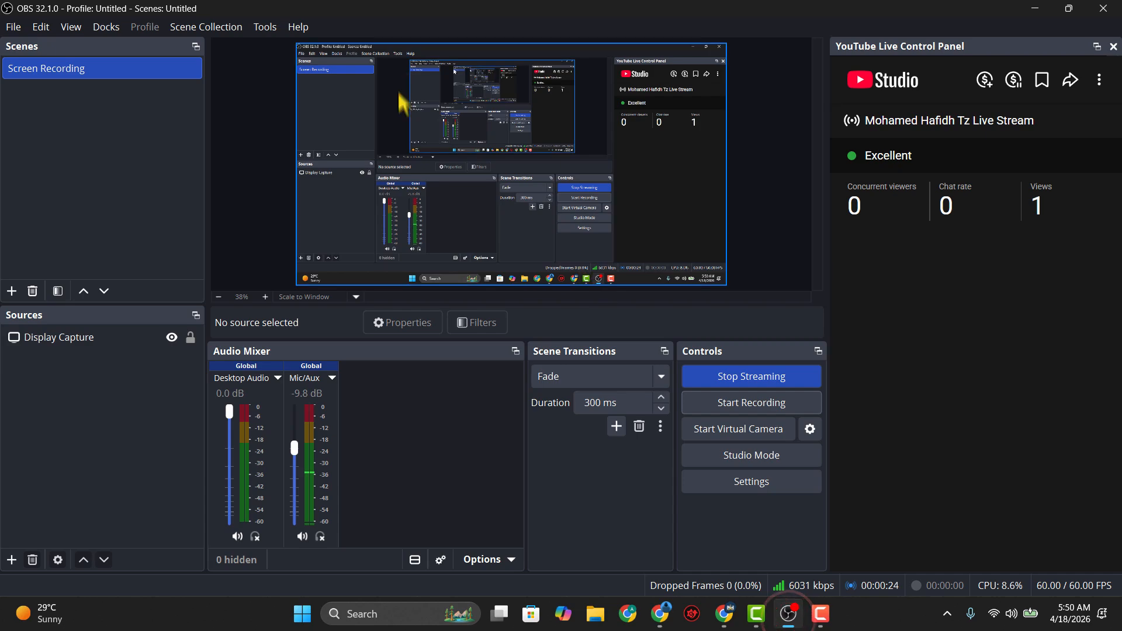
click(788, 613)
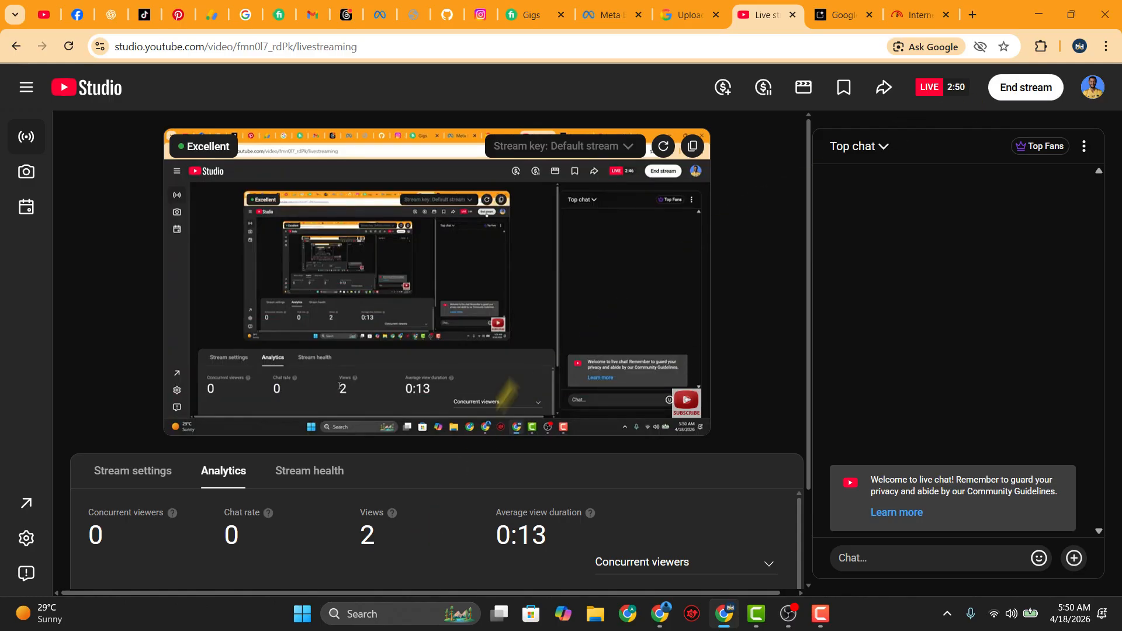
mouse_move(633, 277)
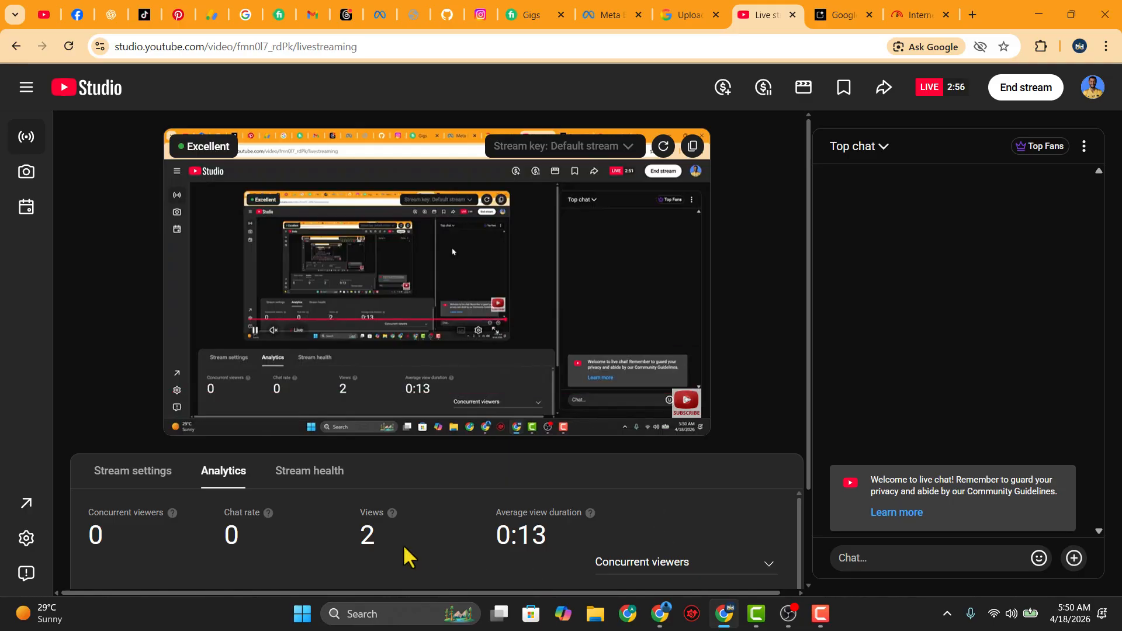
scroll(406, 555, down, 1)
scroll(403, 546, up, 1)
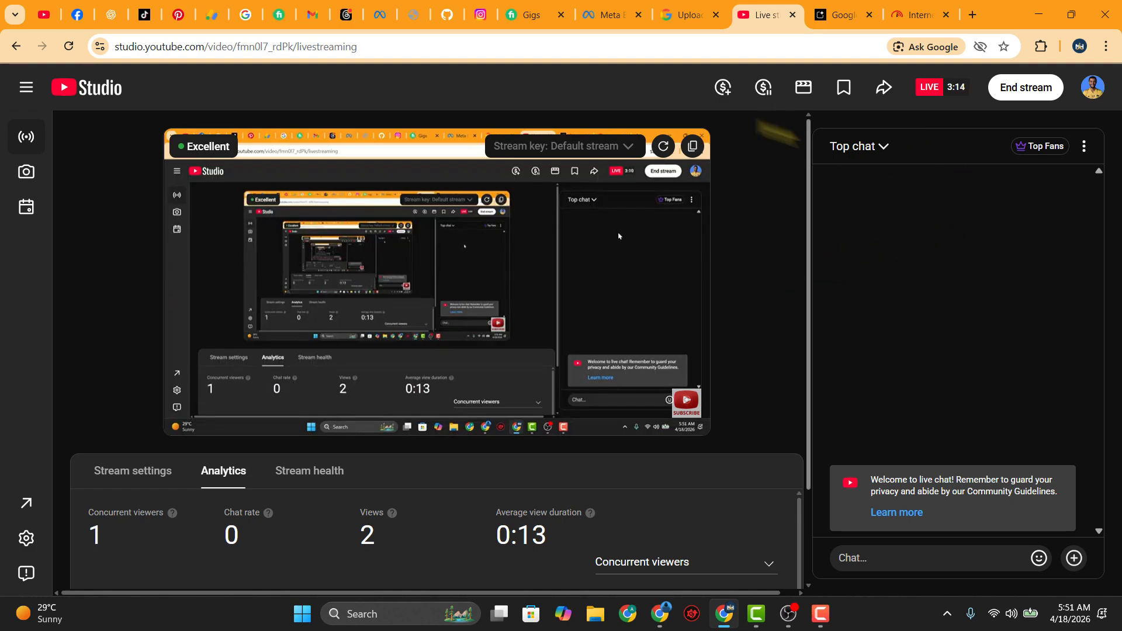
scroll(765, 493, down, 5)
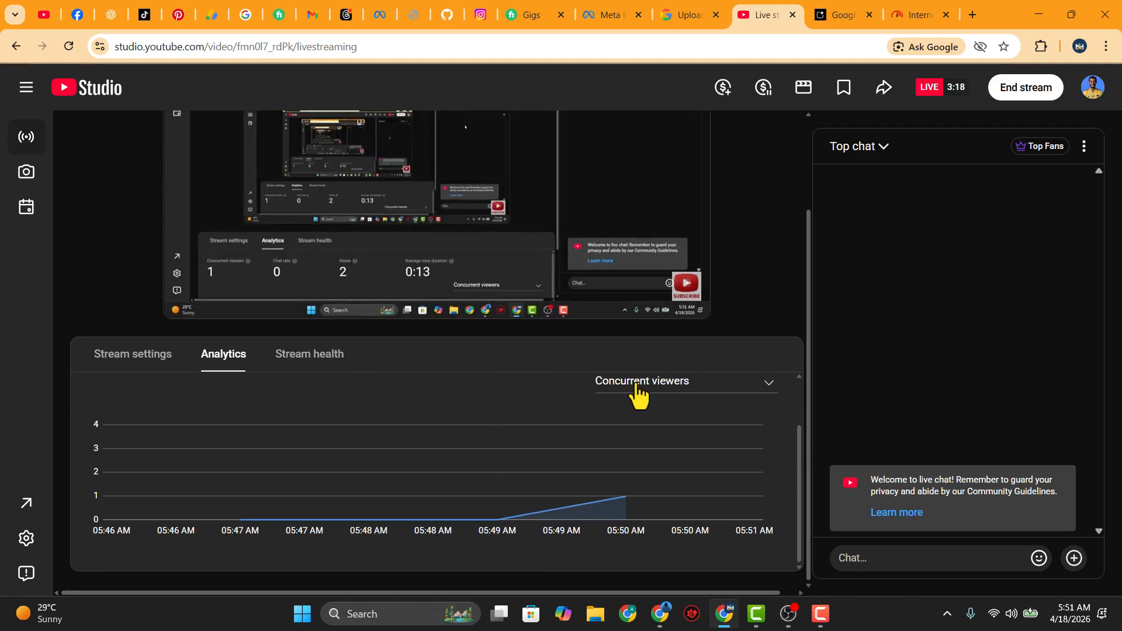
scroll(636, 394, up, 1)
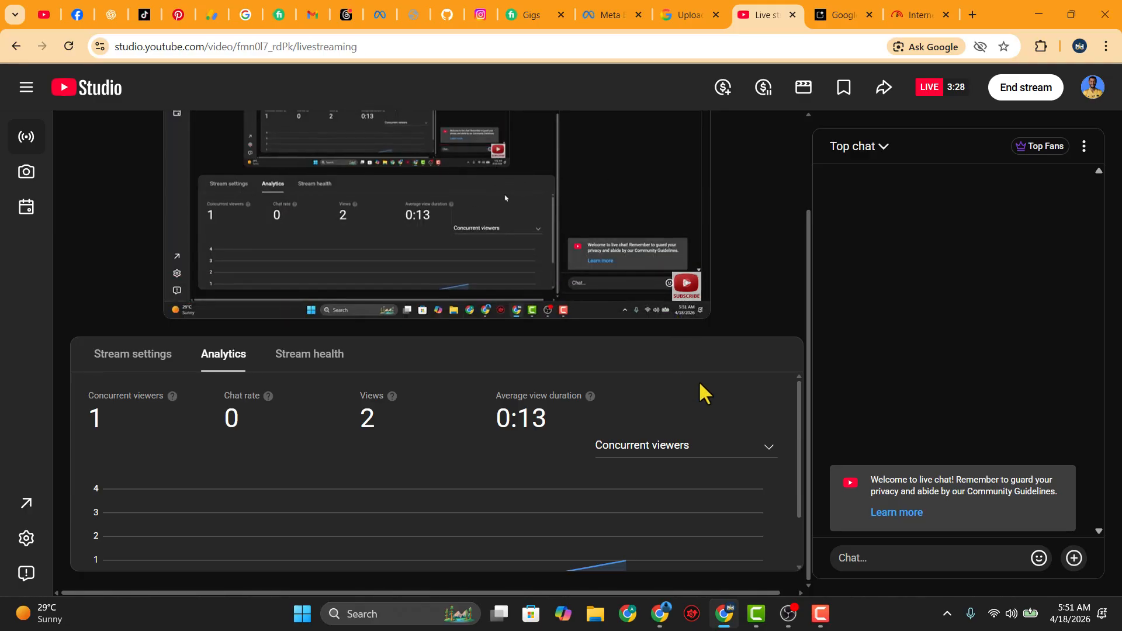
Press Stop Streaming in OBS and return to YouTube Studio, now reporting no data
click(788, 614)
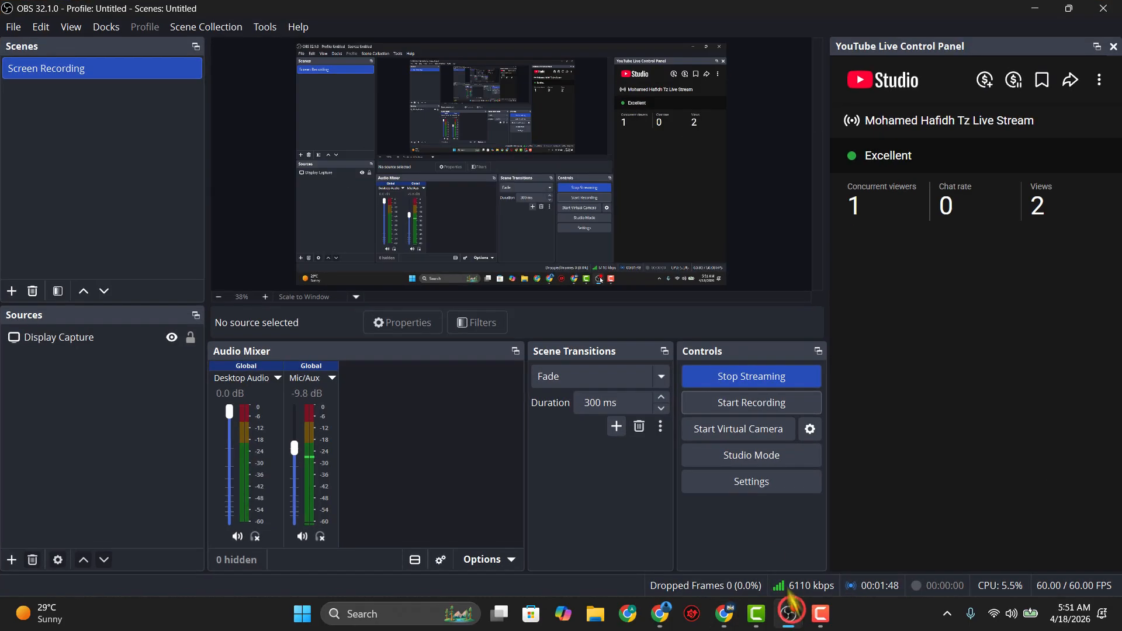
click(732, 385)
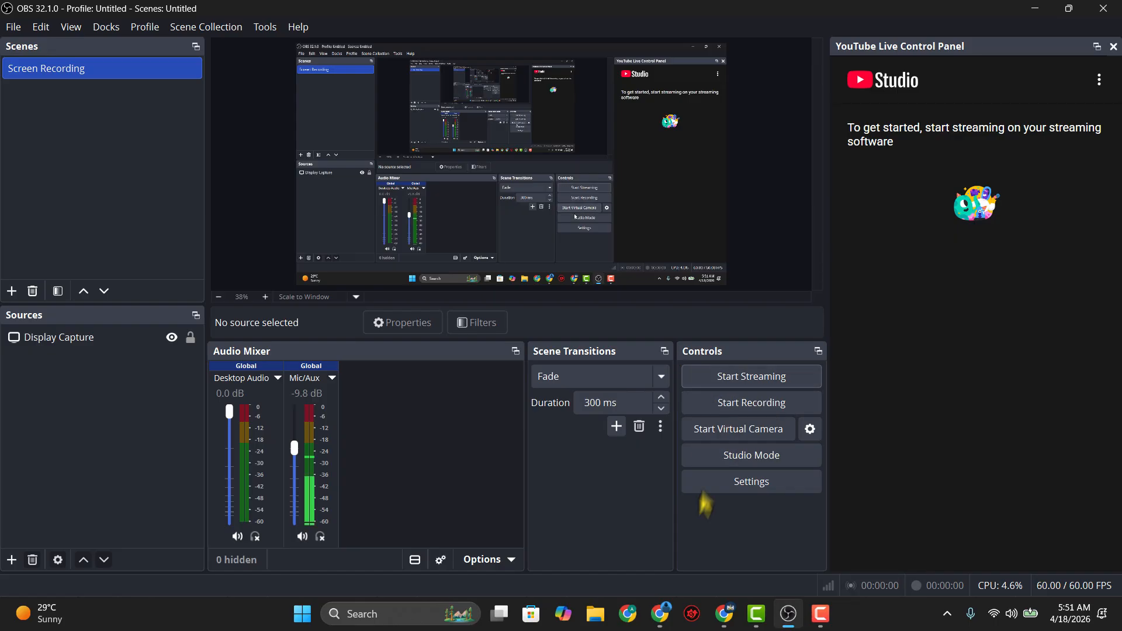
click(724, 613)
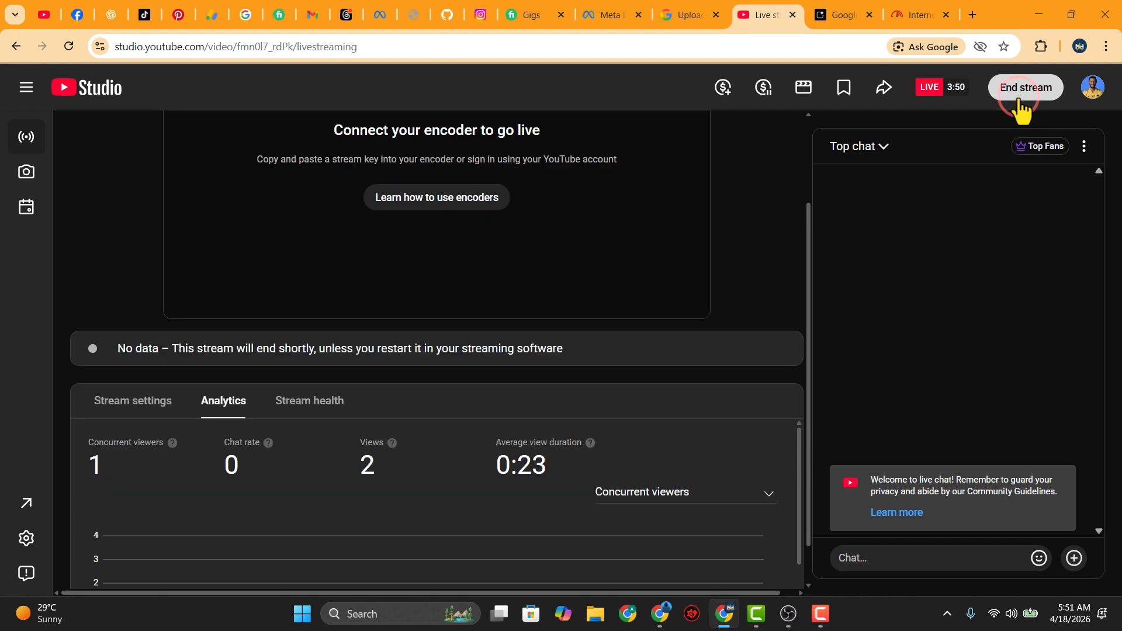
End the YouTube broadcast with End stream and confirm with End
click(1018, 101)
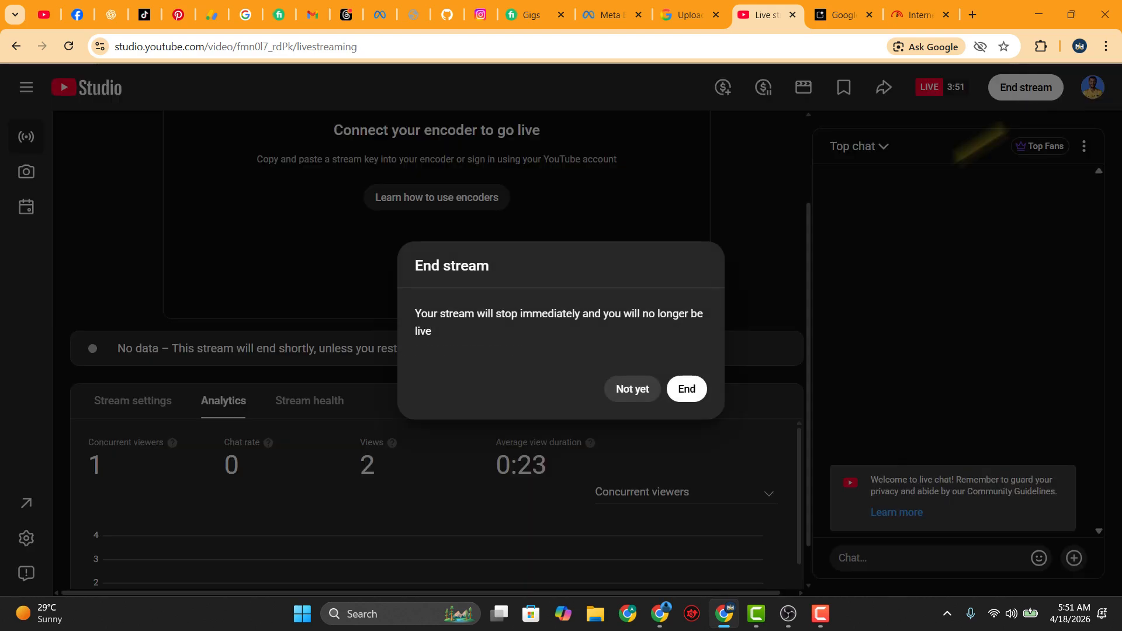
click(688, 390)
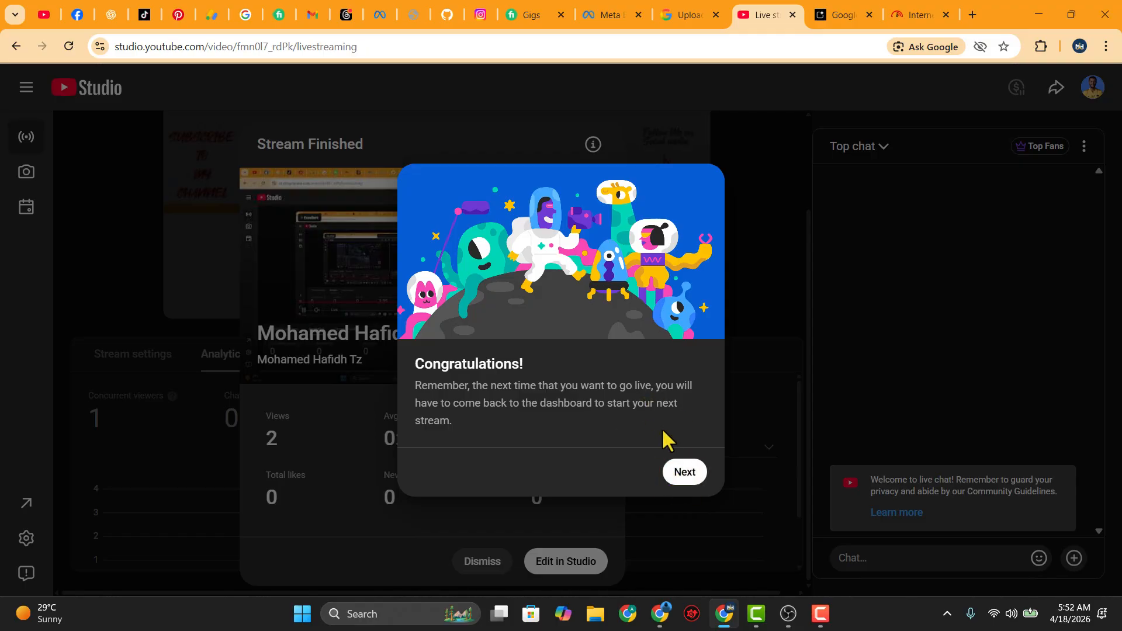
Close the Congratulations dialog with Next and dismiss the Stream Finished card
click(694, 474)
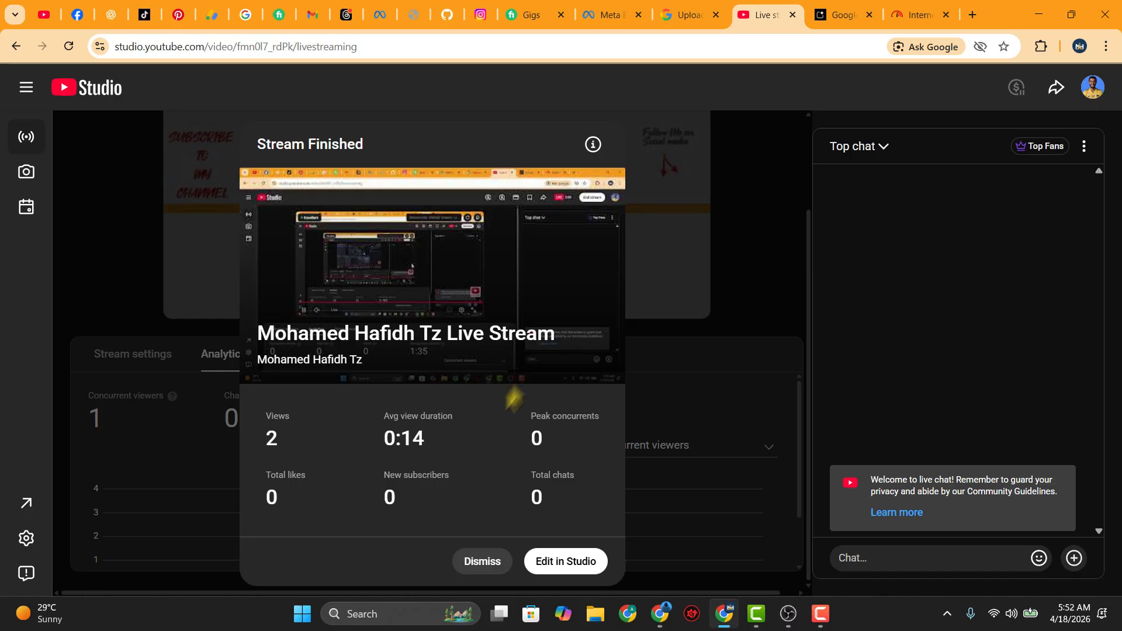
click(477, 563)
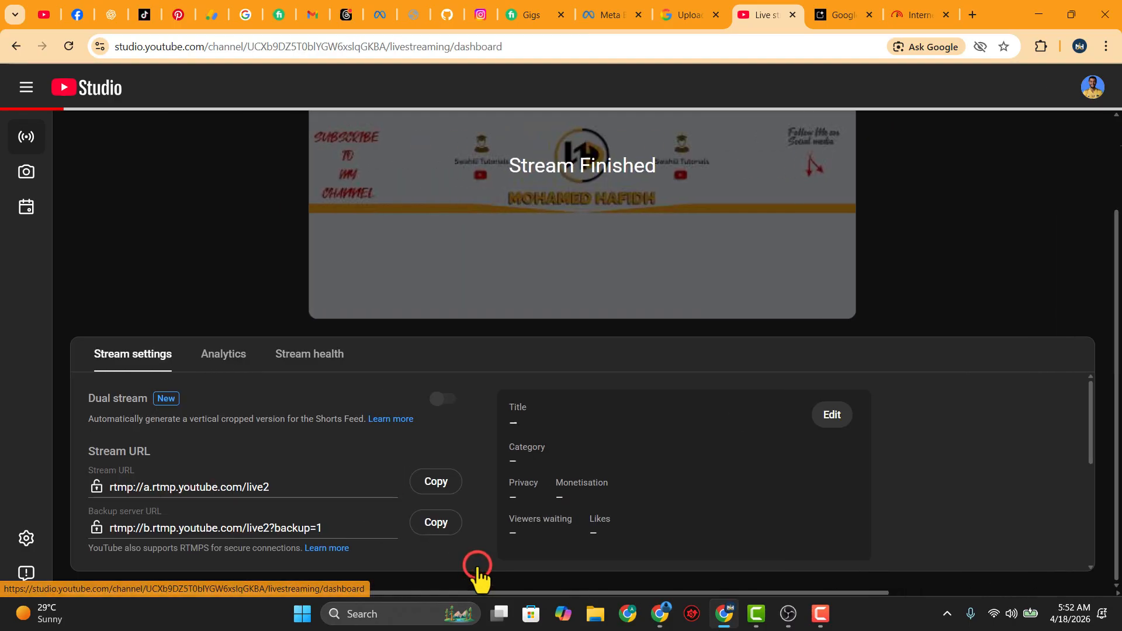